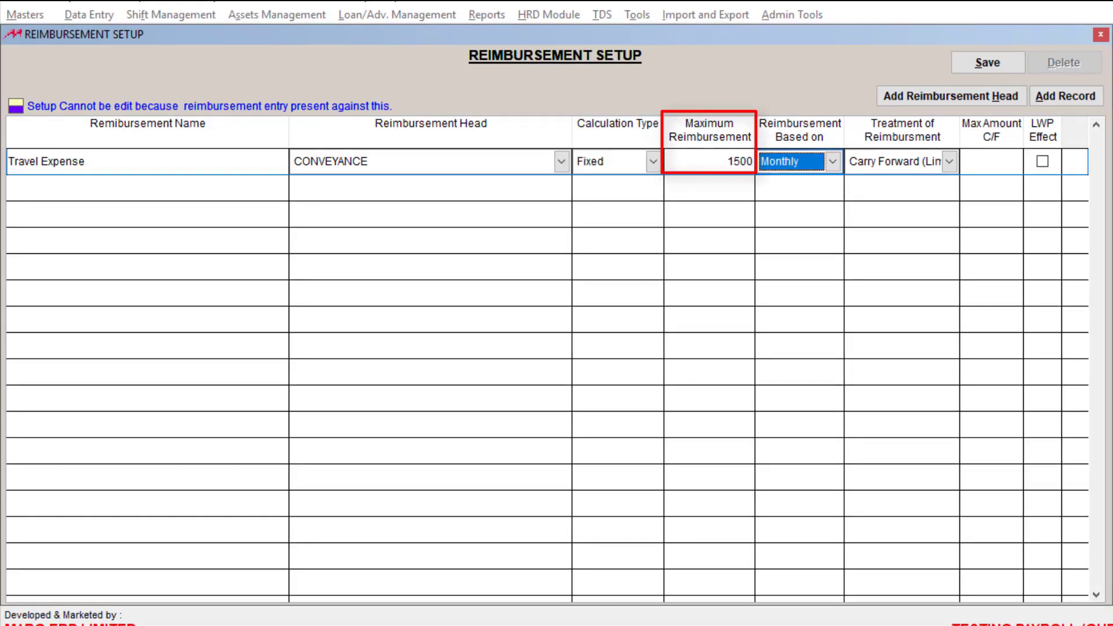
- Set the Travel Expense row's treatment of reimbursement to Carry Forward
key("alt+Down")
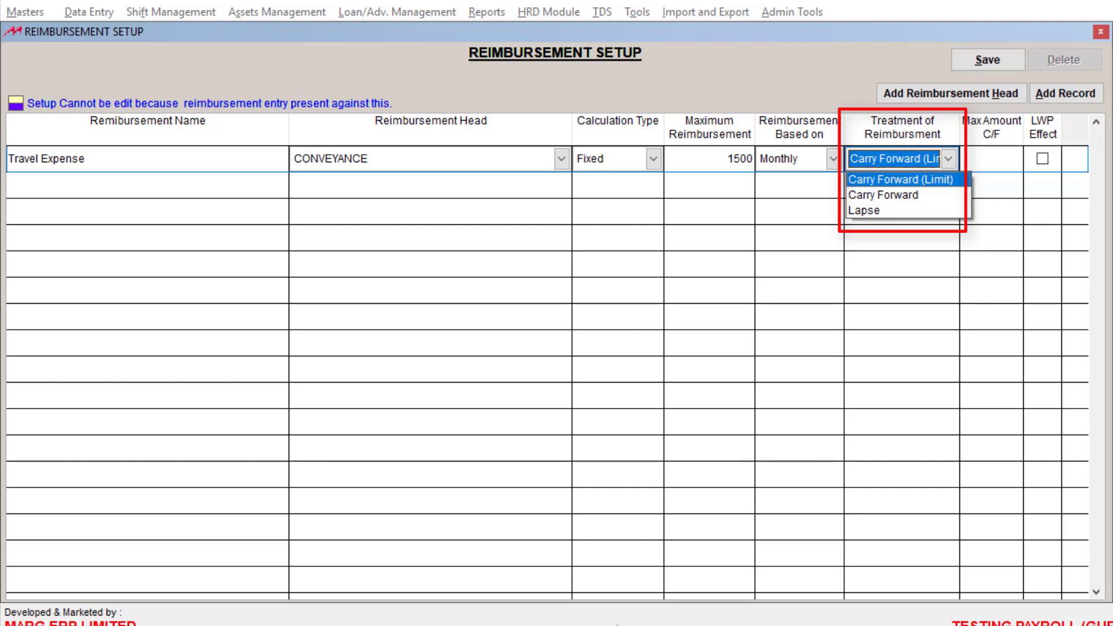
left_click(883, 195)
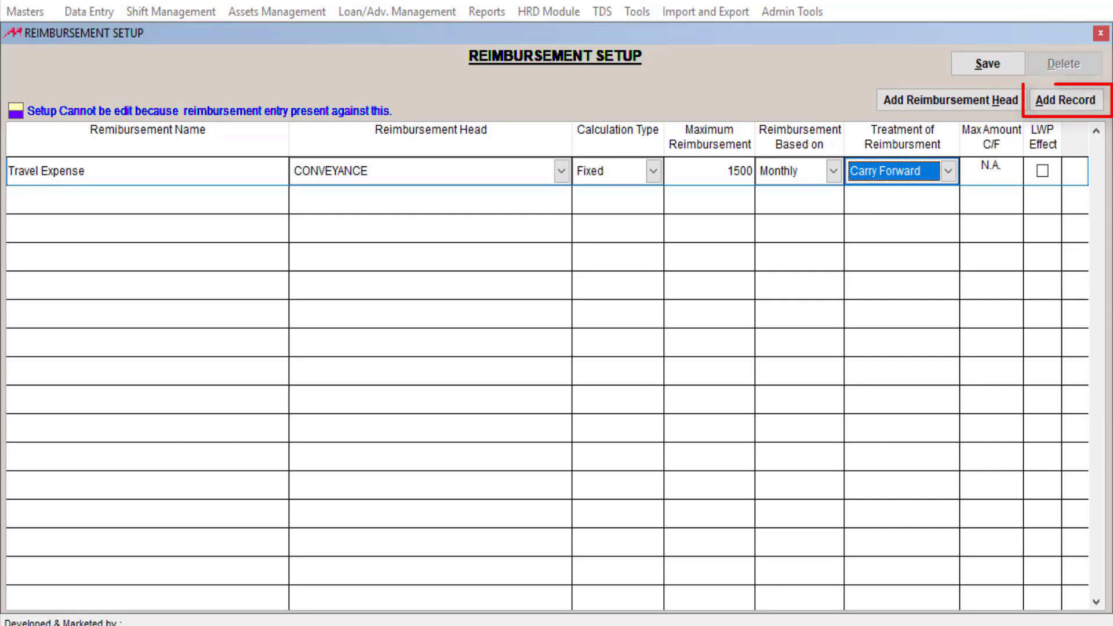
- Add a reimbursement record named Food and choose to create a new reimbursement head for it
key("alt+a")
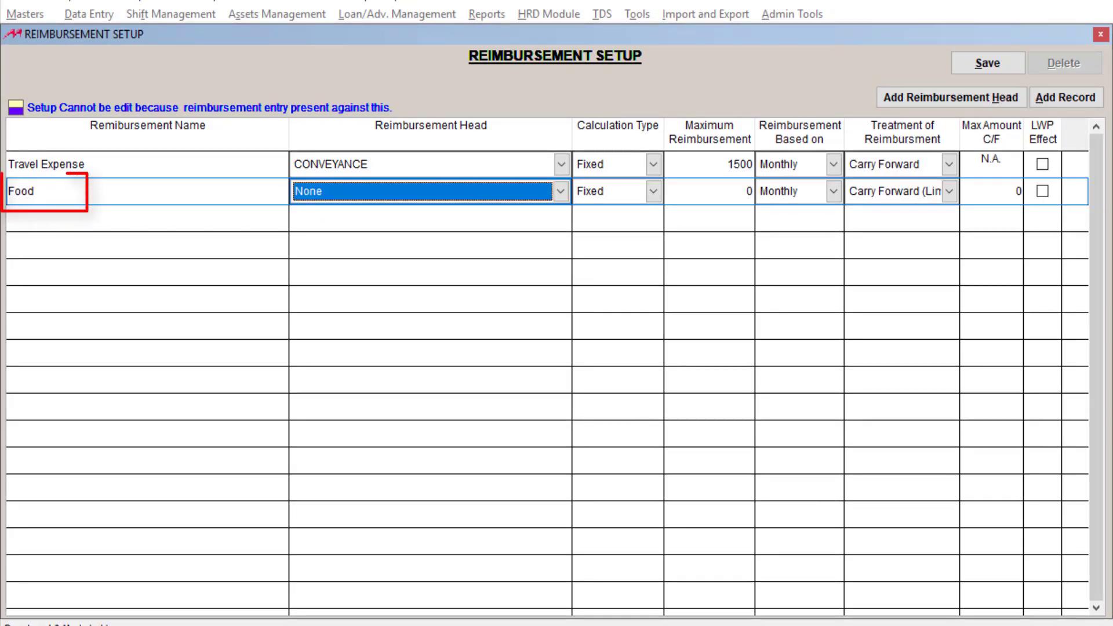
key("alt+Down")
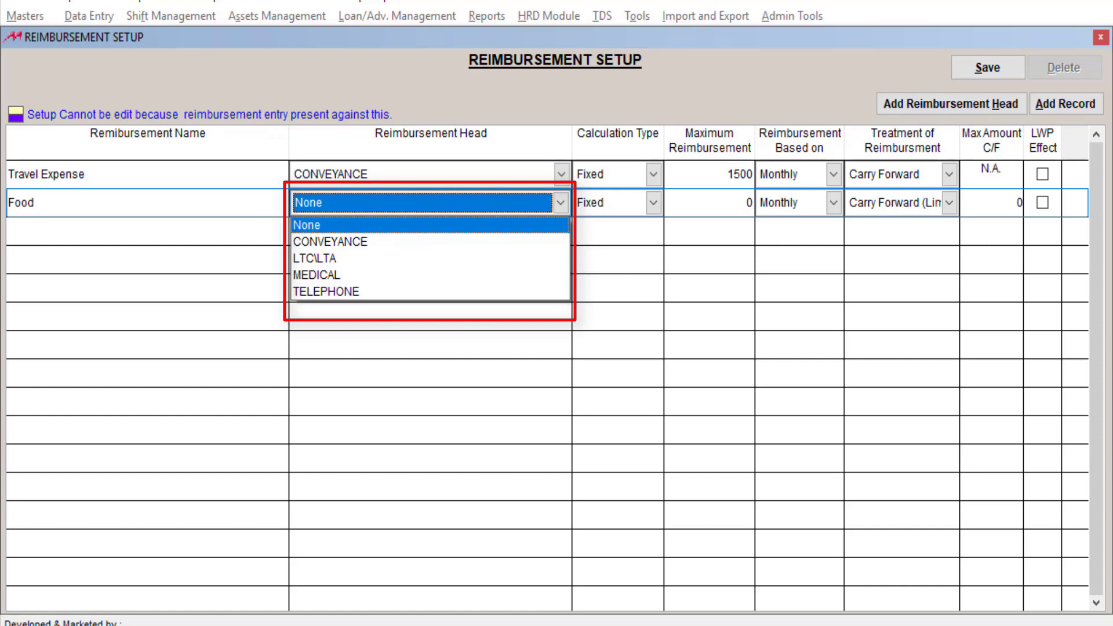
key("Escape")
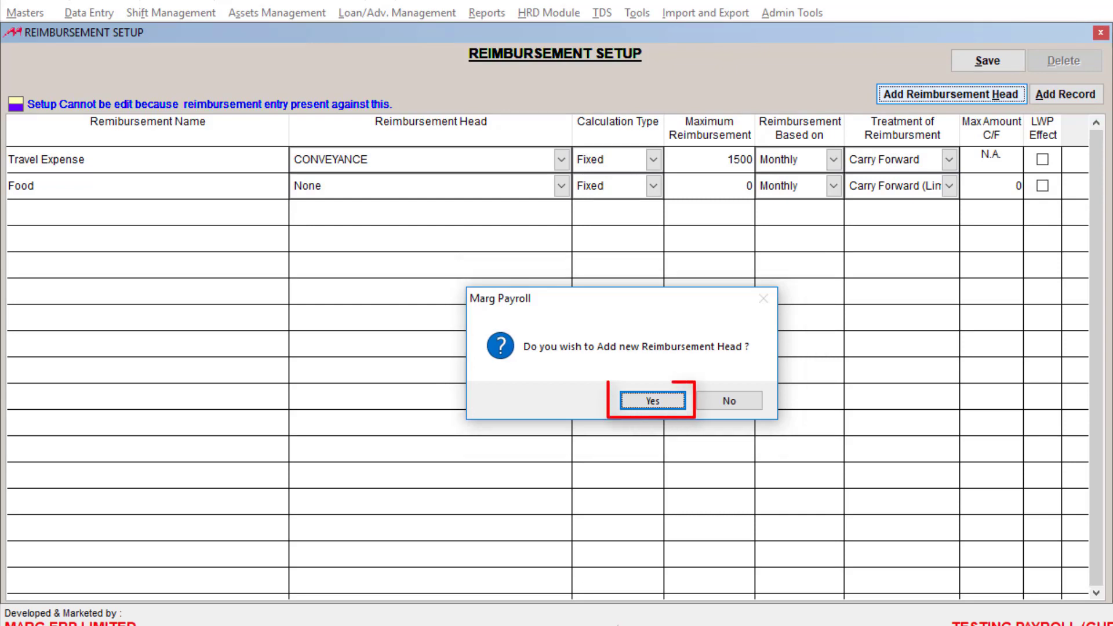
key("Return")
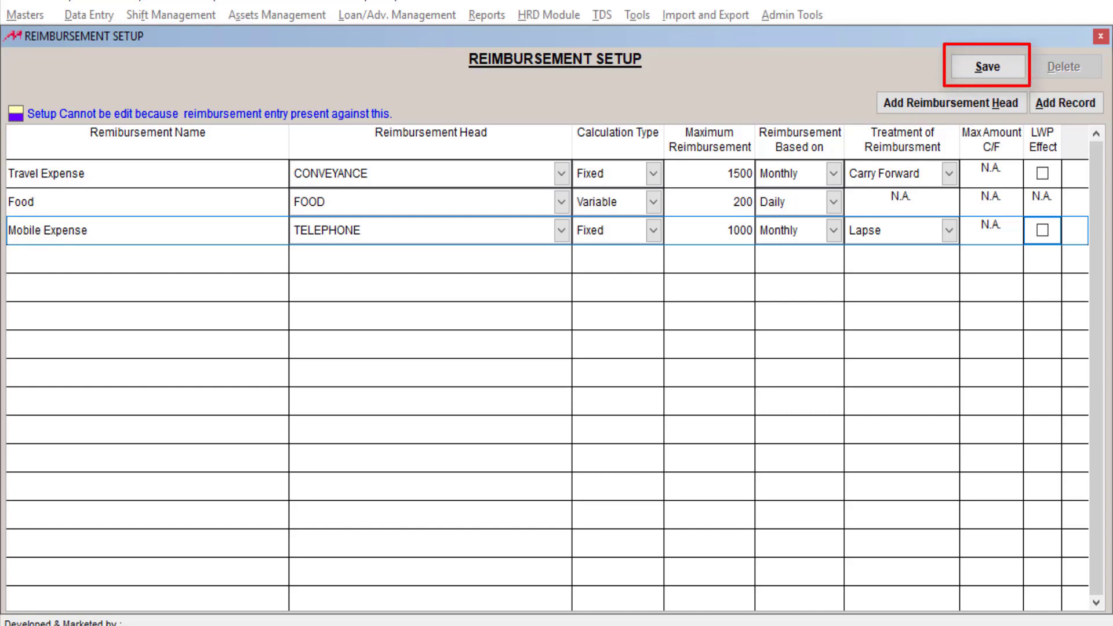
- Save the reimbursement setup and confirm the save
key("alt+s")
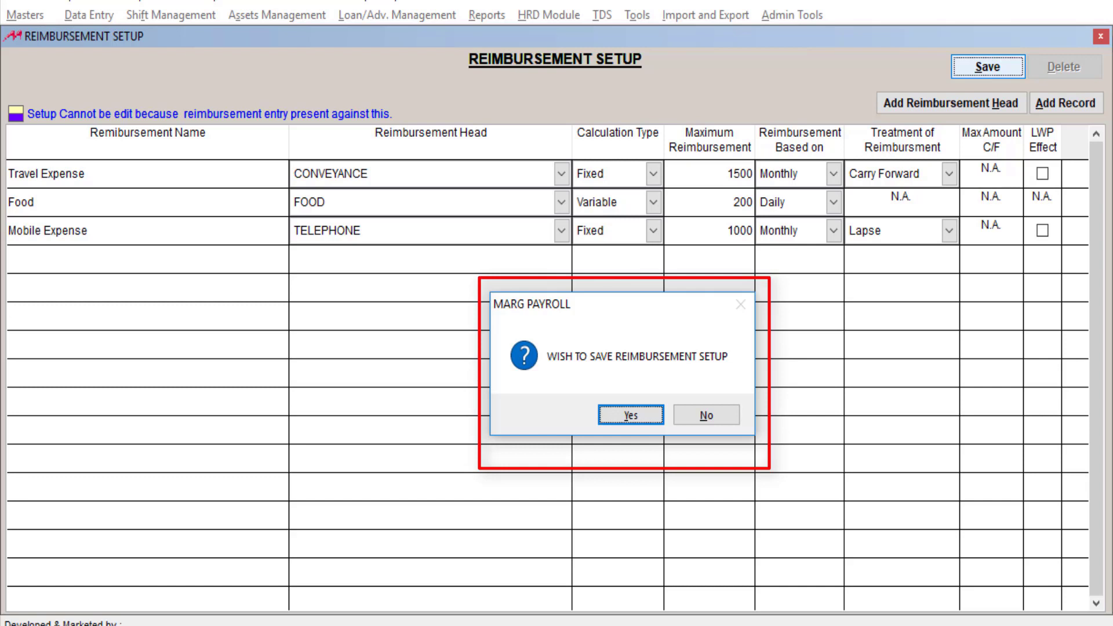
key("Return")
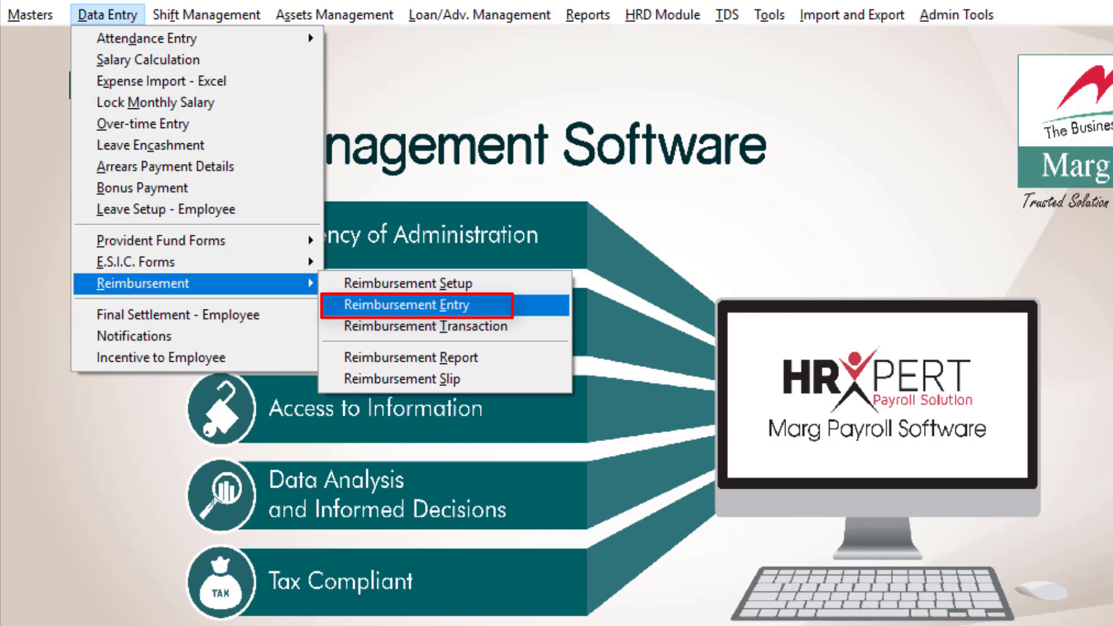
- Open Reimbursement Entry and start a new Travel Expense entry for the first listed employee
key("Return")
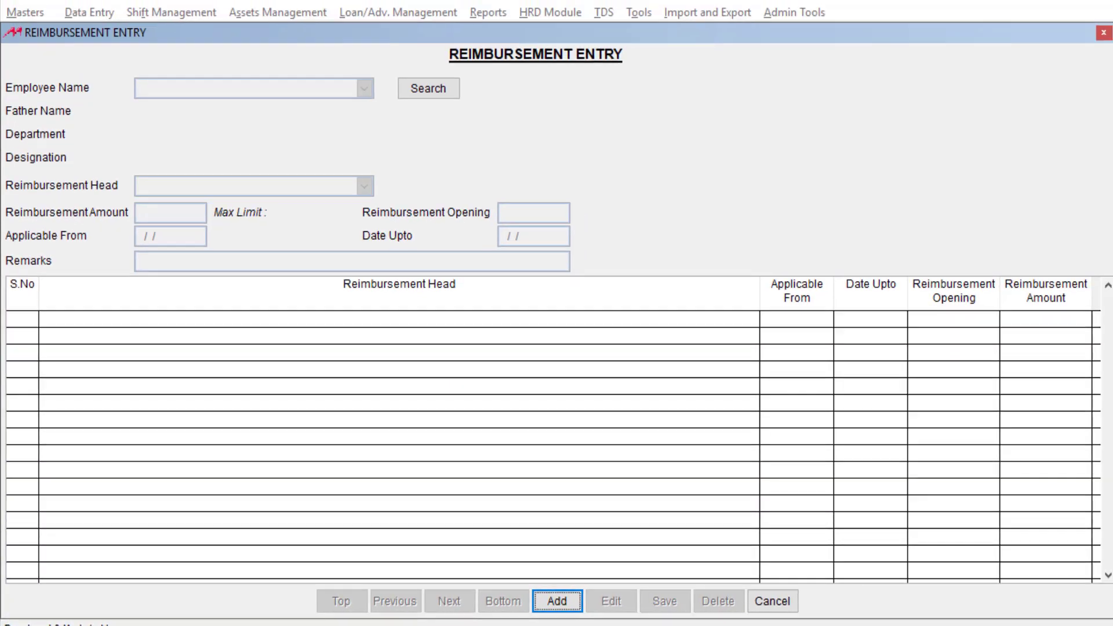
key("Return")
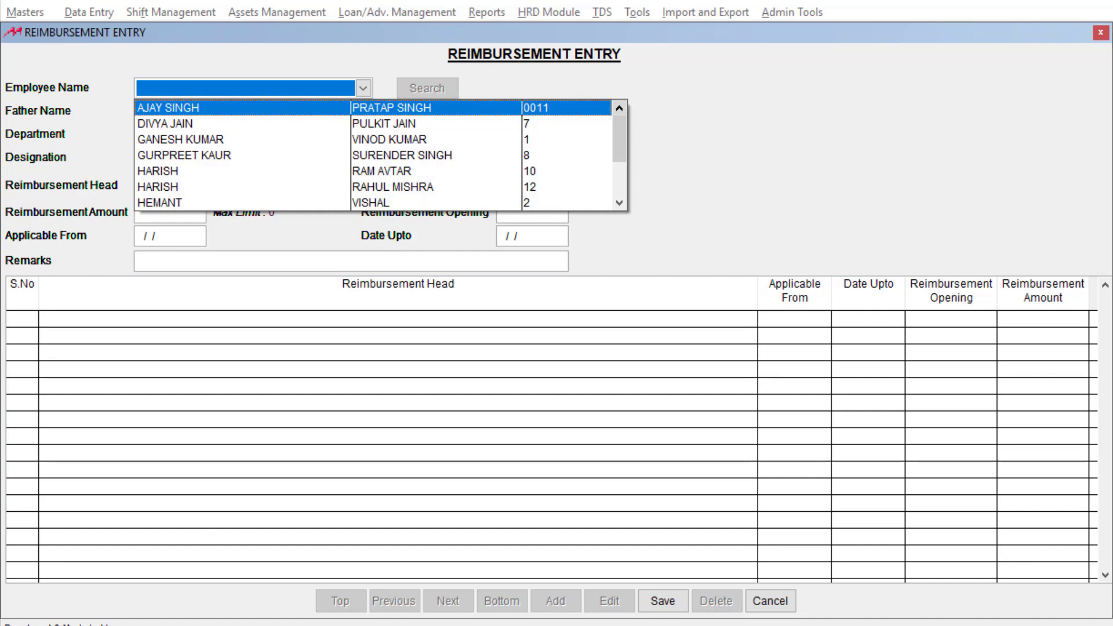
key("Return")
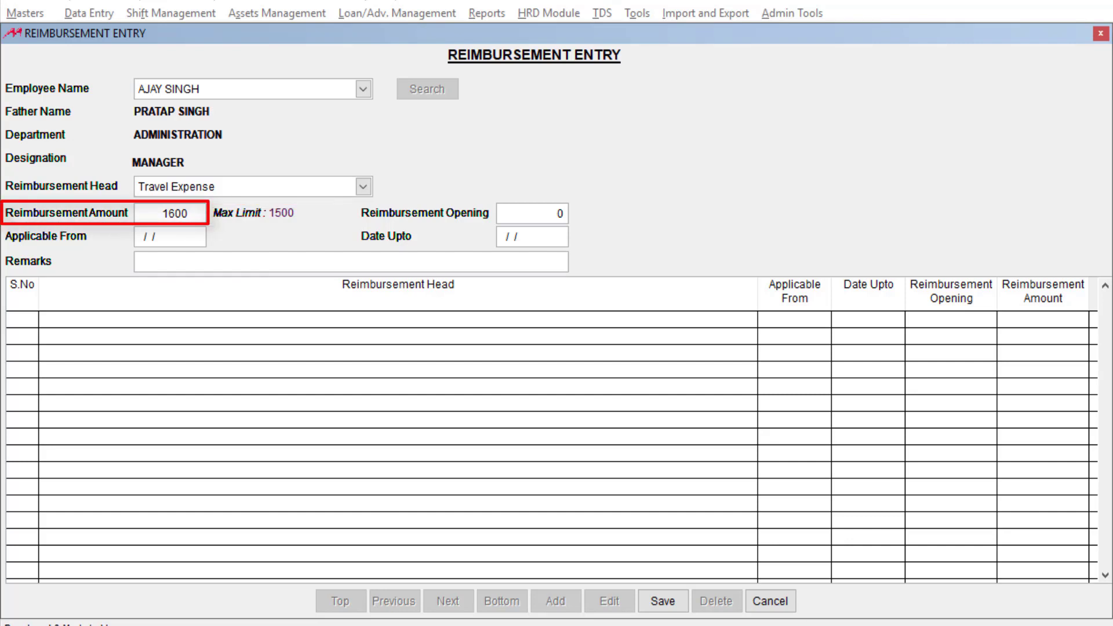
- Set the reimbursement amount to 1000 and opening to 200, applicable 01/01/2018 to 31/01/2018 with remarks Travel Expenses, and save the entry
key("Return")
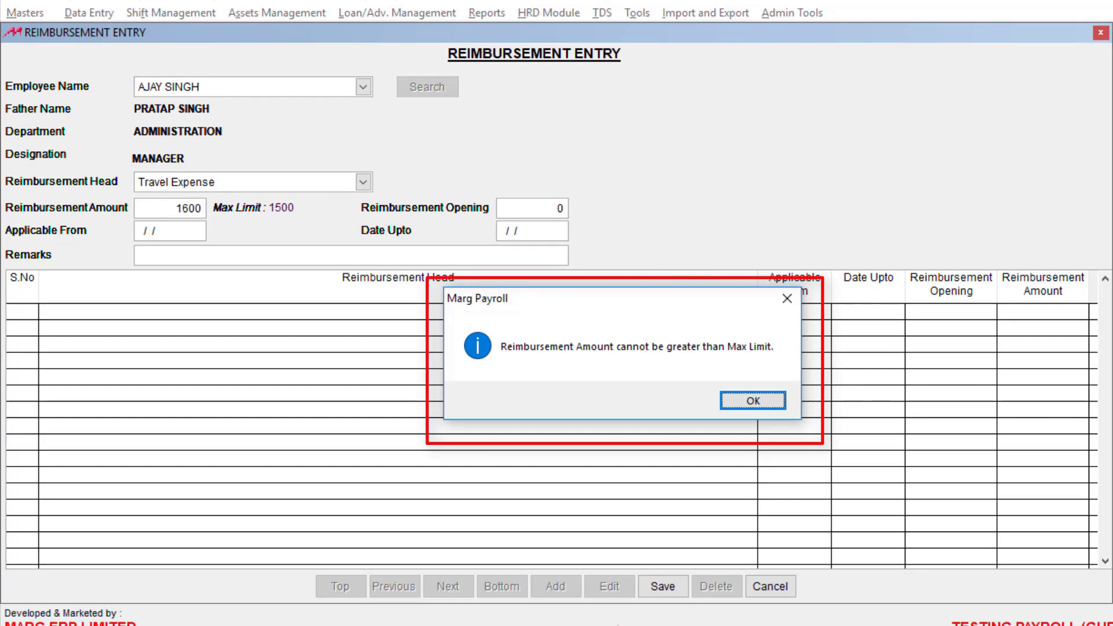
key("Return")
type("1000")
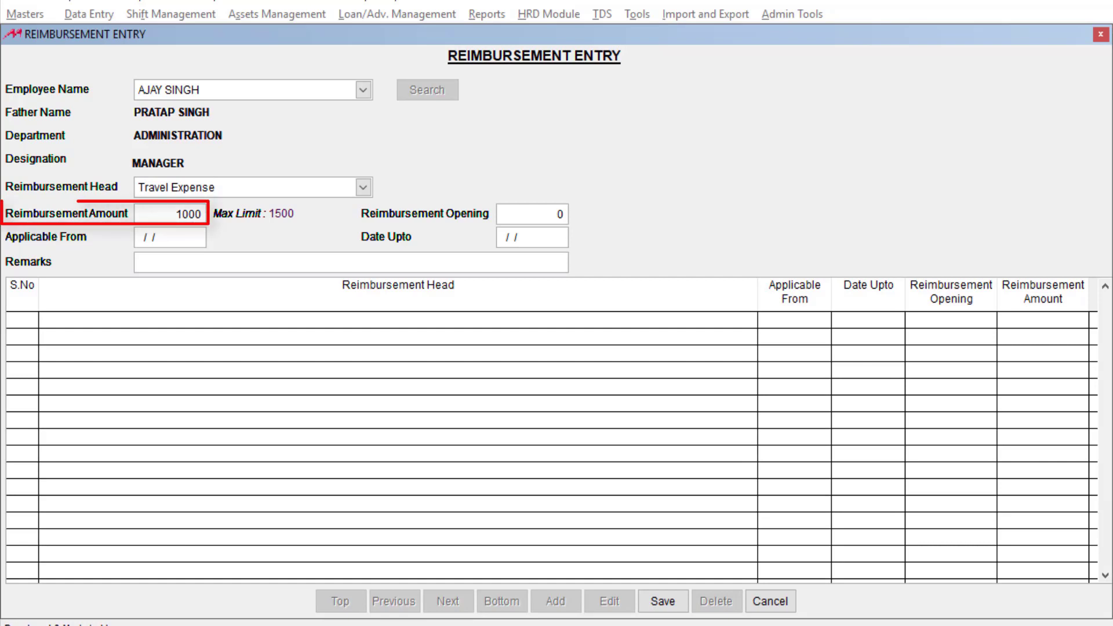
key("Return")
type("200")
key("Return")
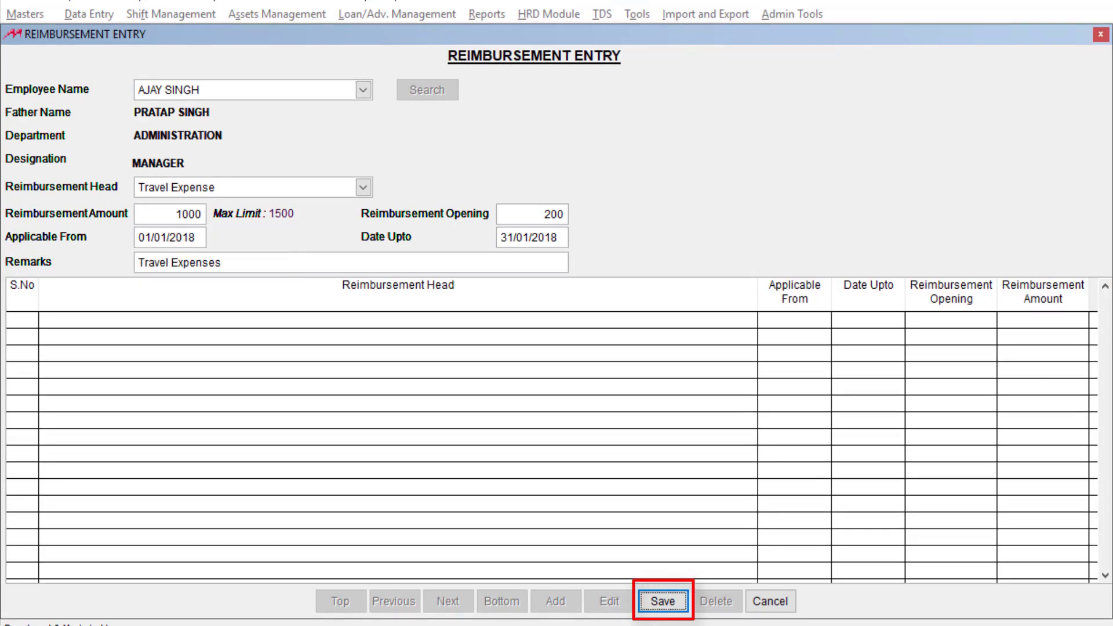
key("Return")
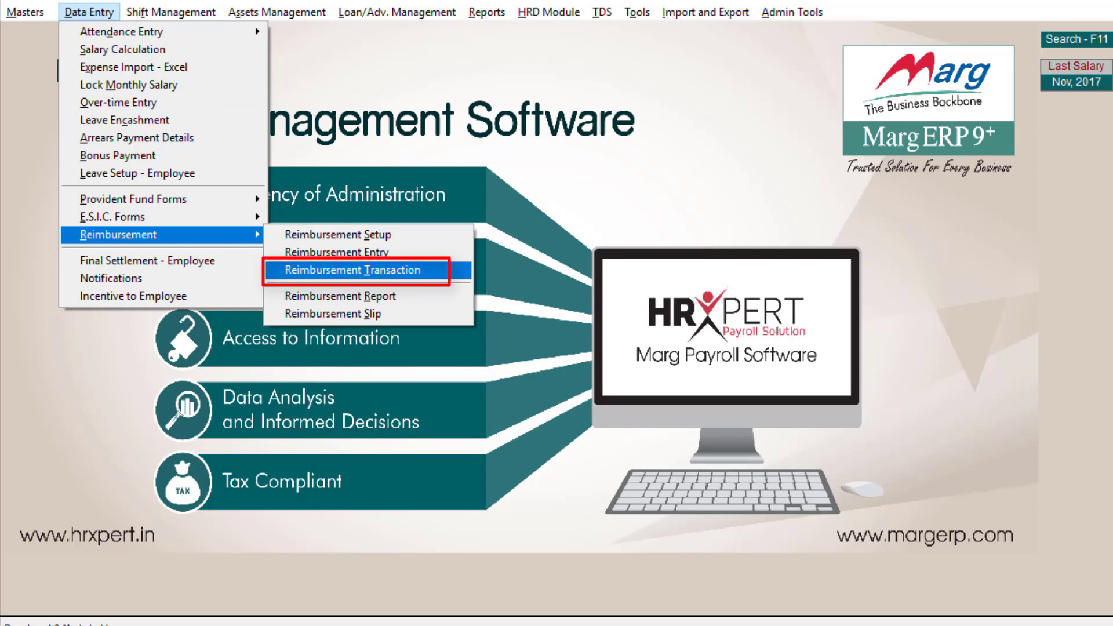
- Record and save a new Travel Expense reimbursement transaction of 800 dated 01/01/2018 for the listed employee, with period January, 2018
key("Return")
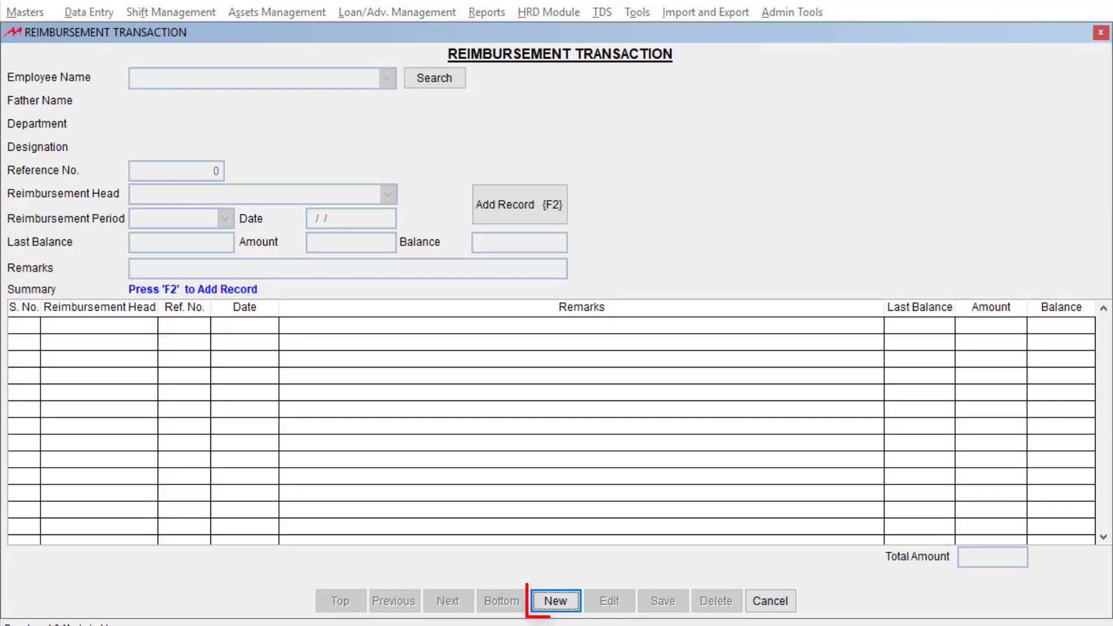
key("Return")
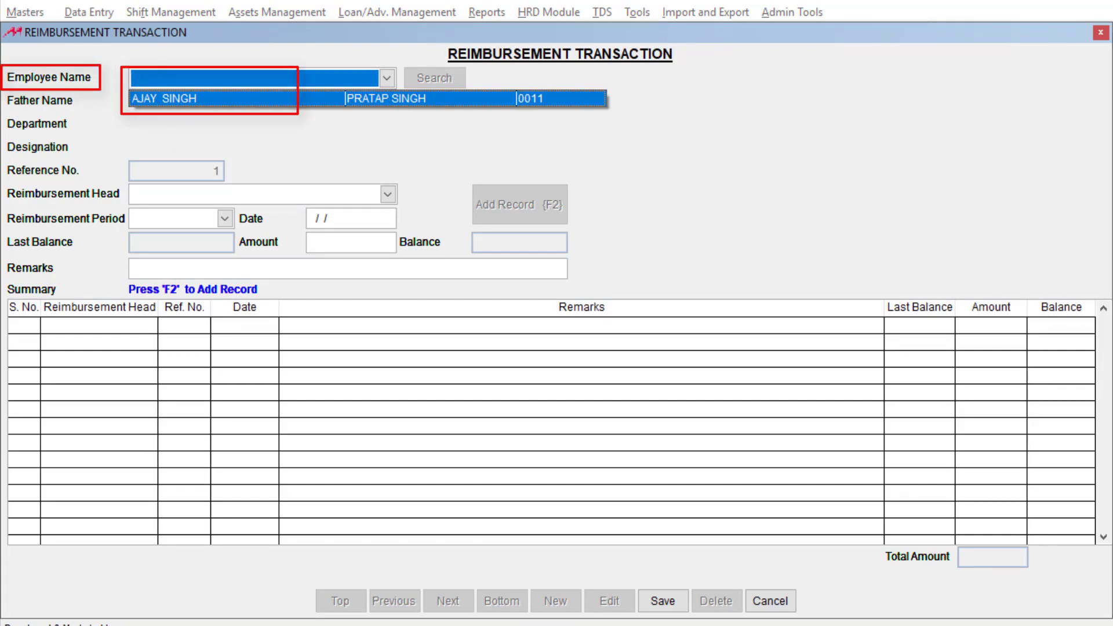
key("Return")
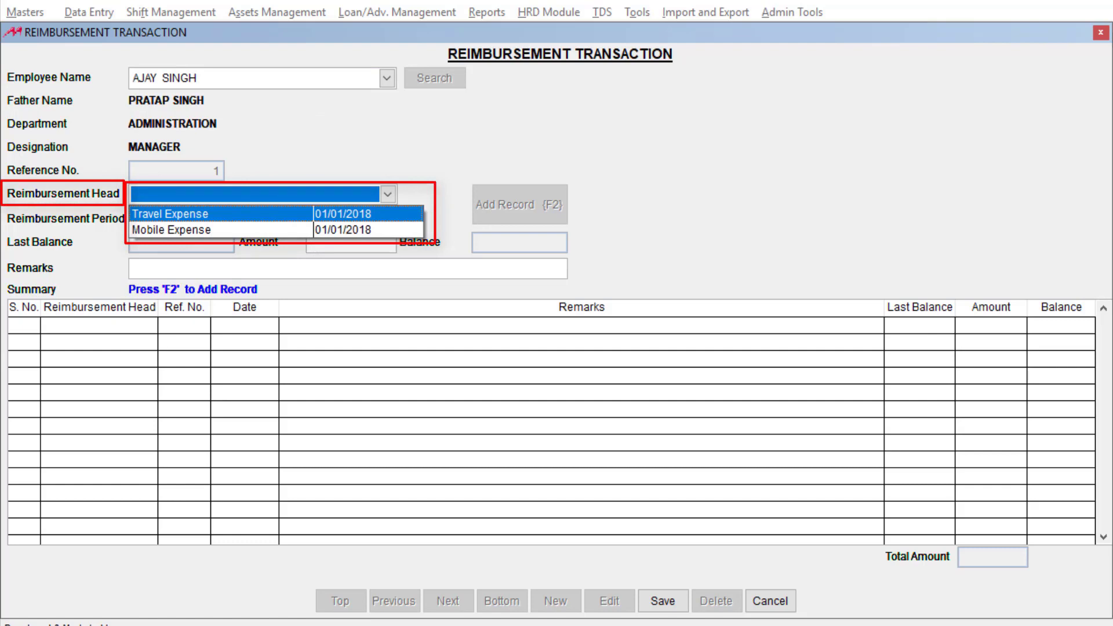
key("Return")
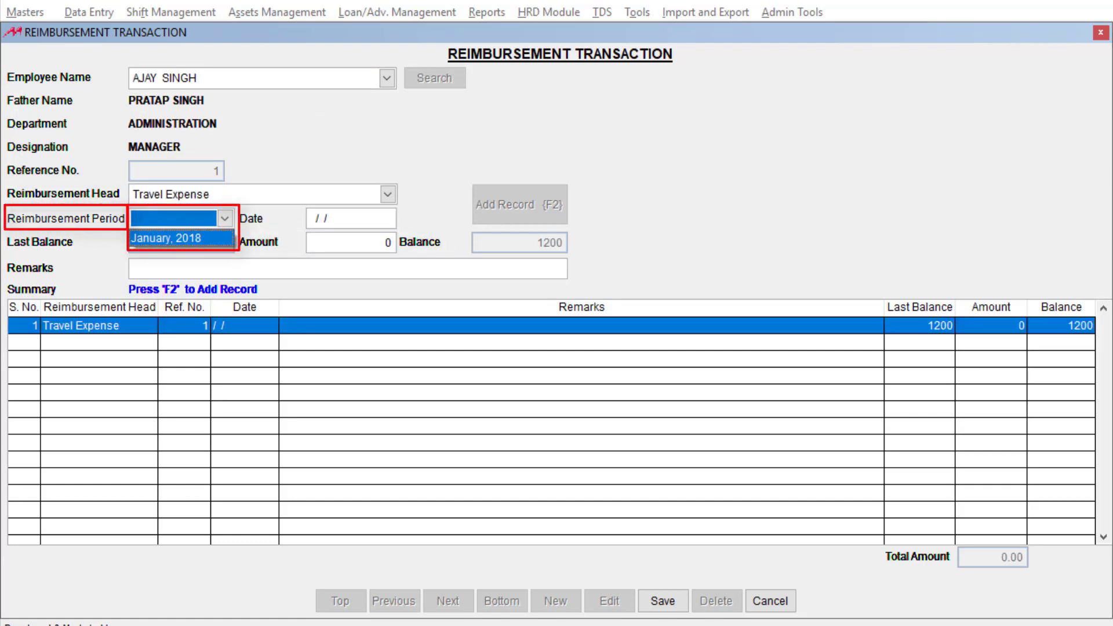
key("Return")
type("800")
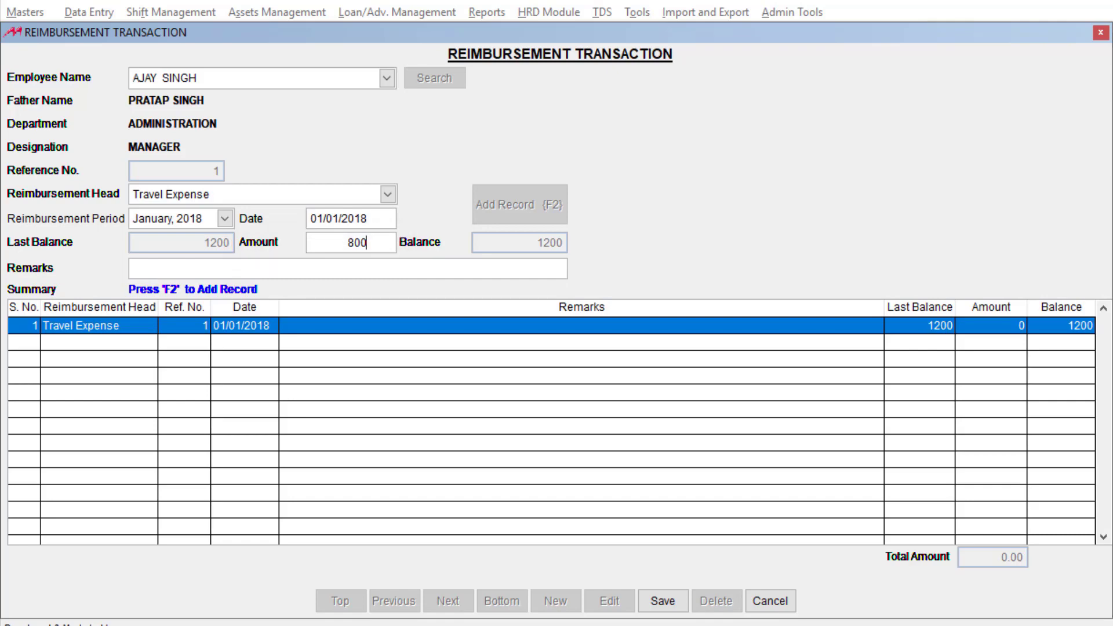
left_click(663, 602)
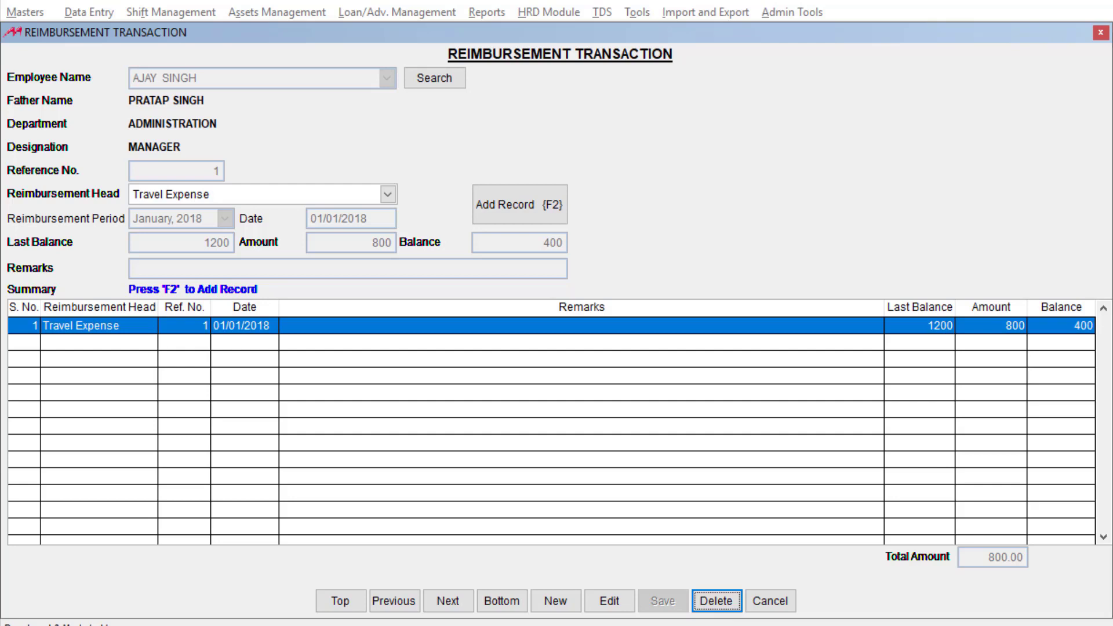
- Add a second Travel Expense transaction record dated 02/01/2018 with an amount of 400 and save it
key("F2")
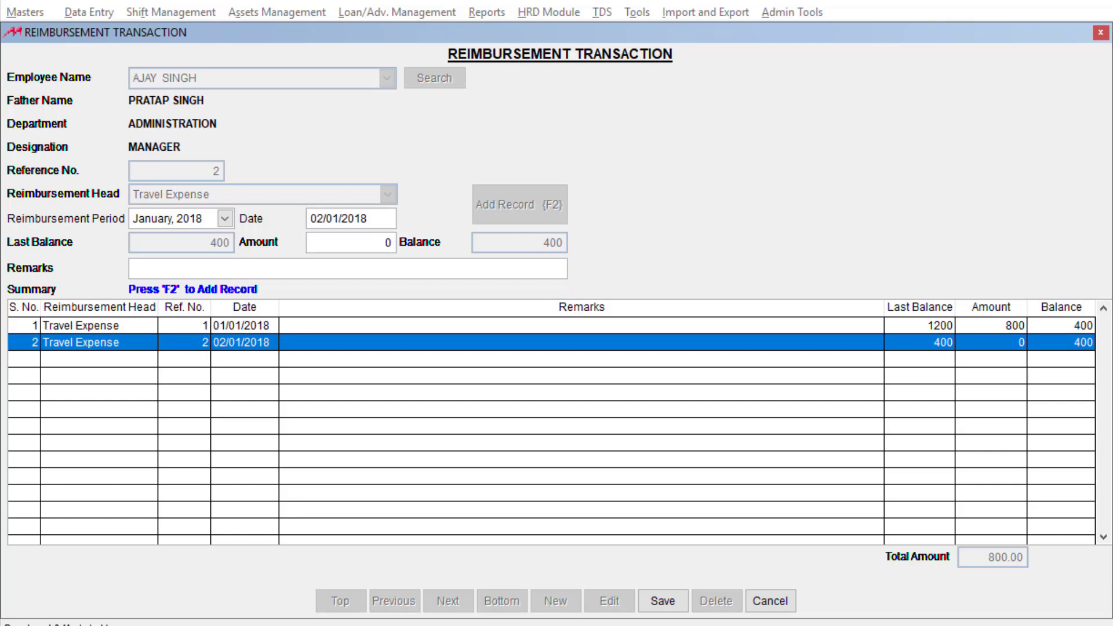
type("400")
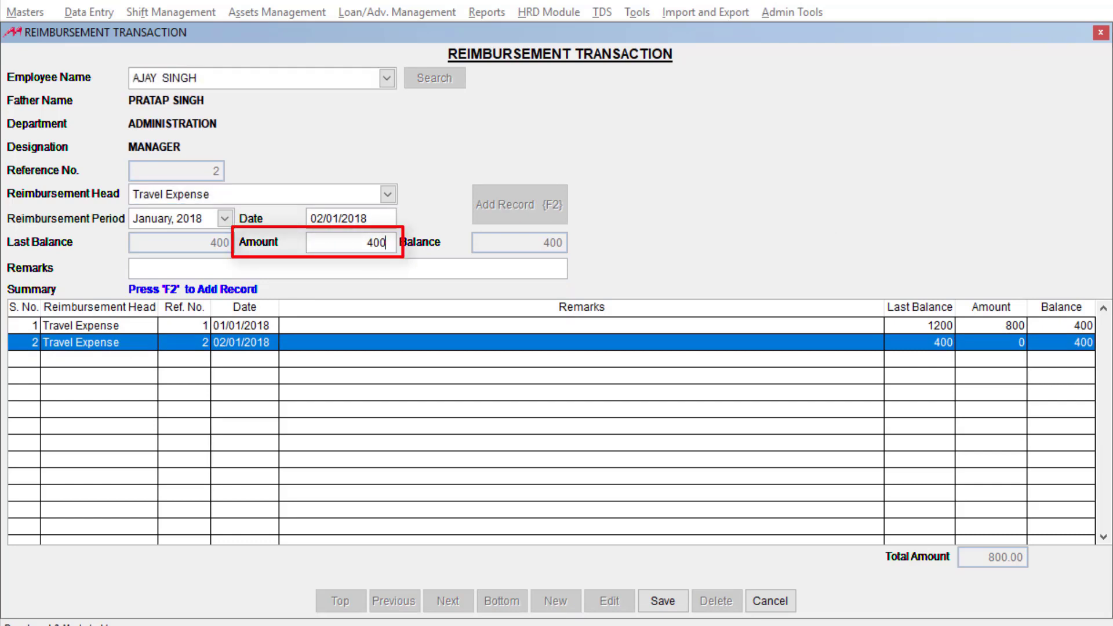
left_click(662, 601)
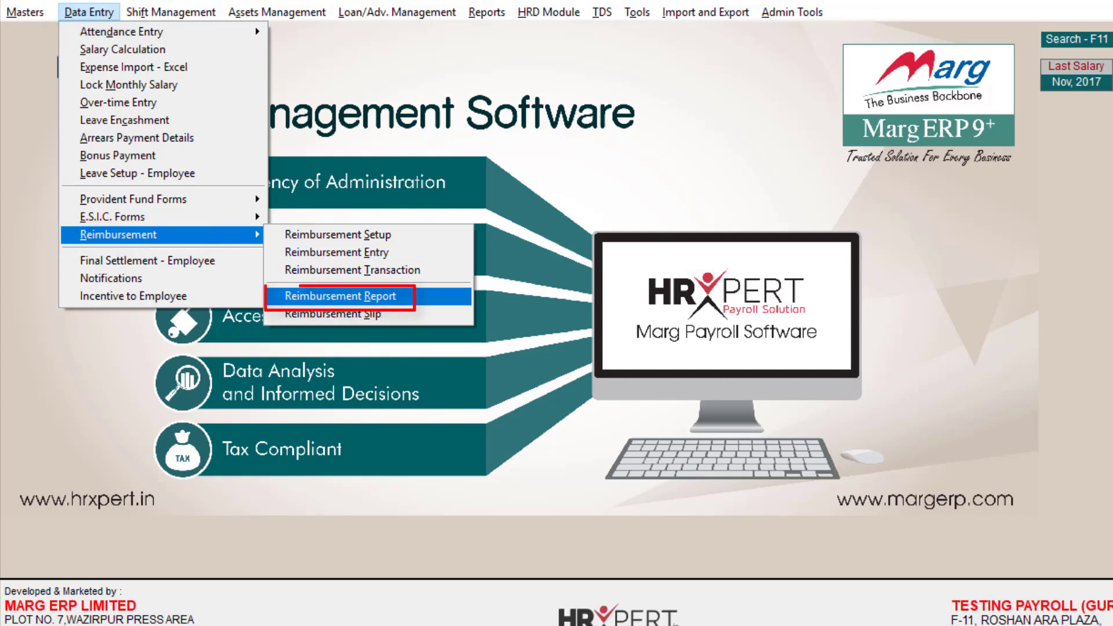
- Export the January, 2018 Reimbursement Report to Excel for all employees across all grades, branches and departments
key("Return")
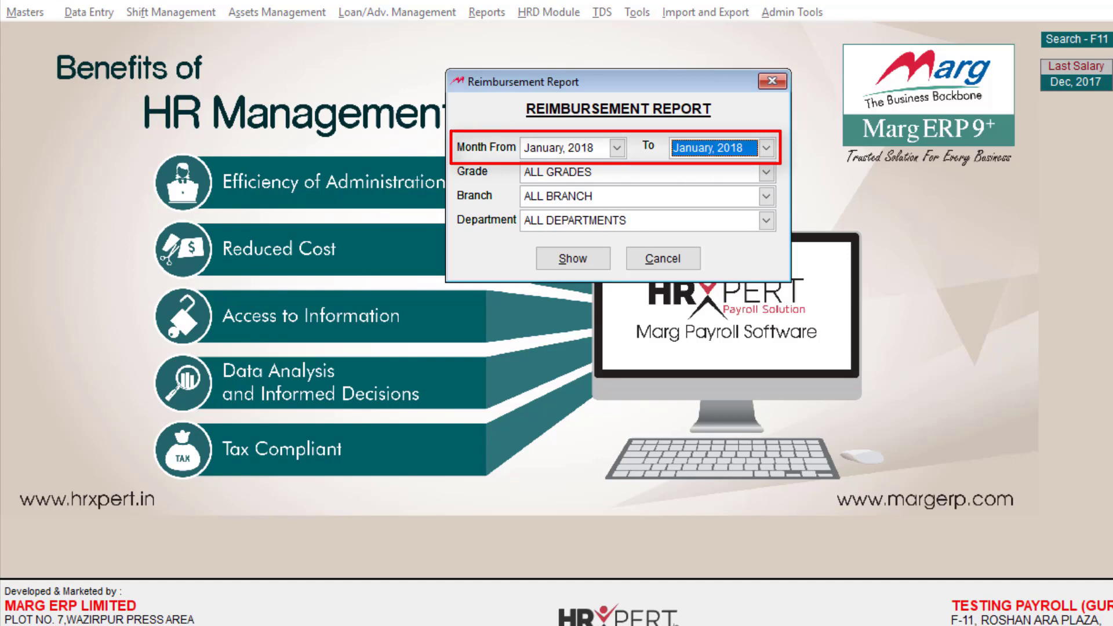
key("Return")
key("Return")
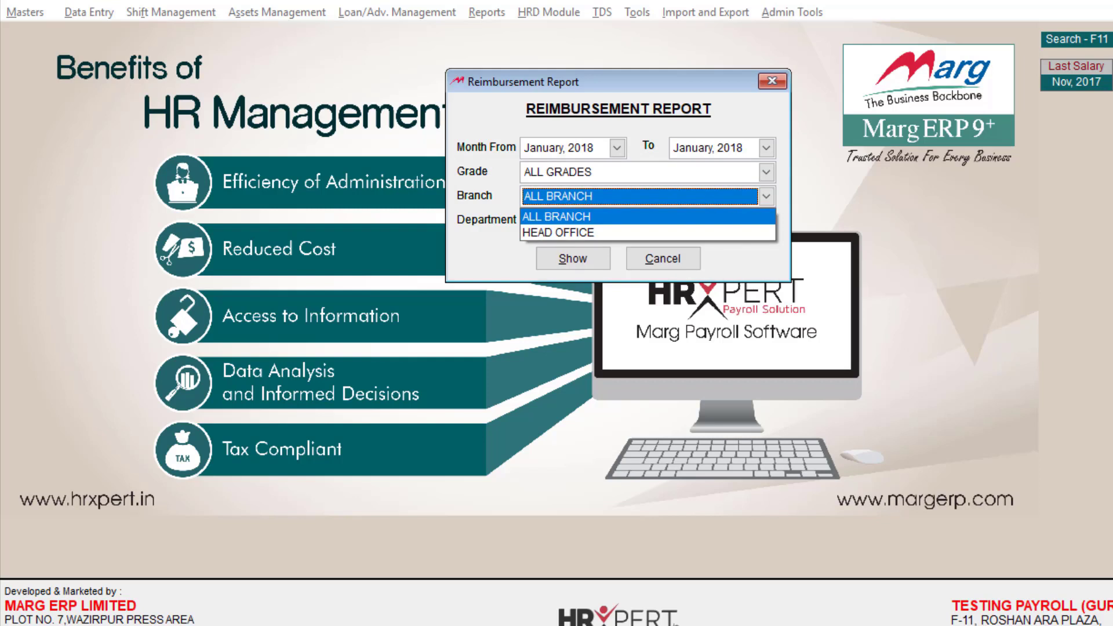
key("Return")
key("Return")
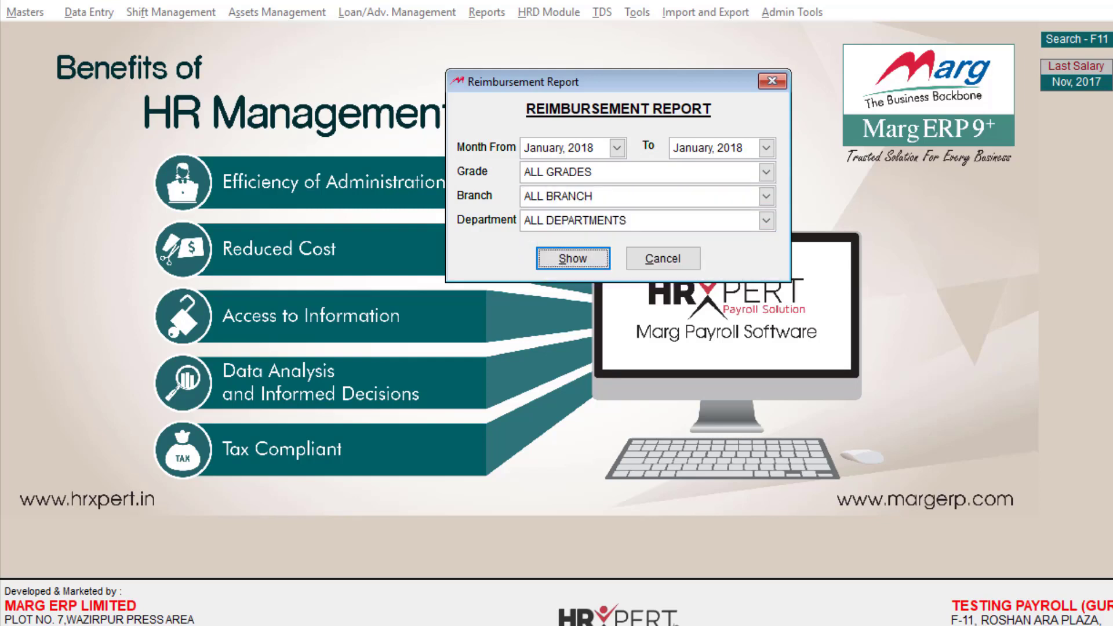
key("Return")
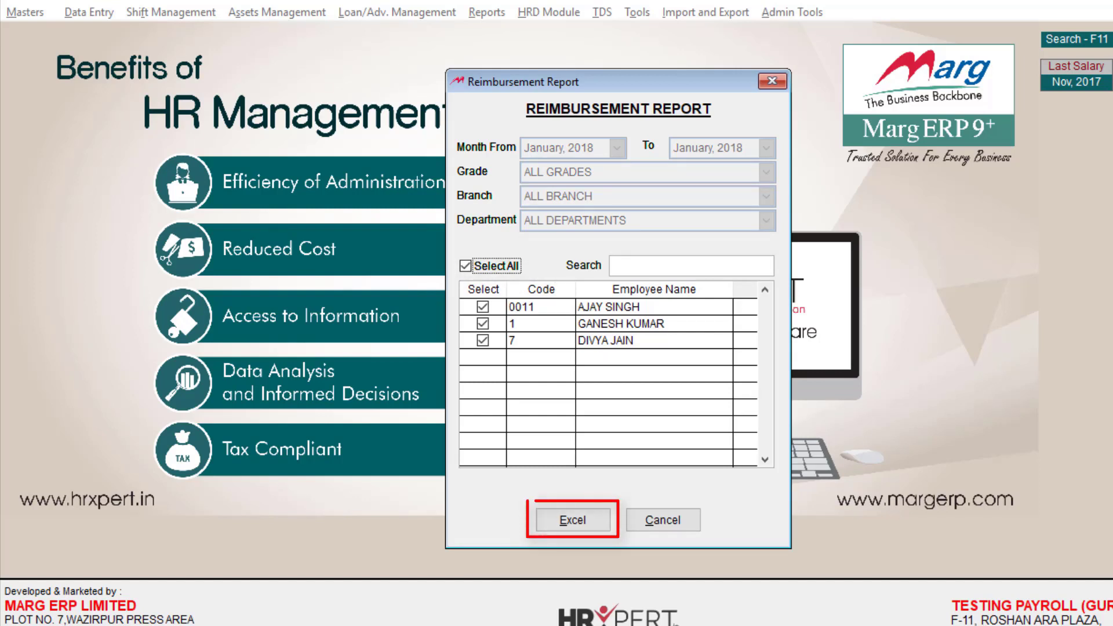
key("alt+e")
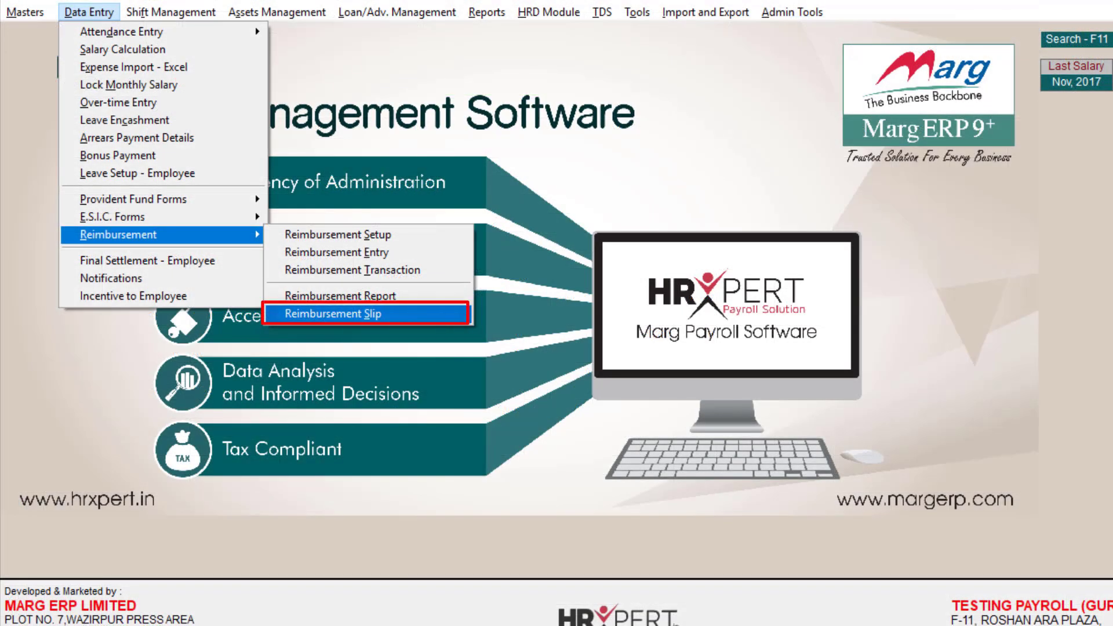
- Open the Reimbursement Slip options for January, 2018
key("Return")
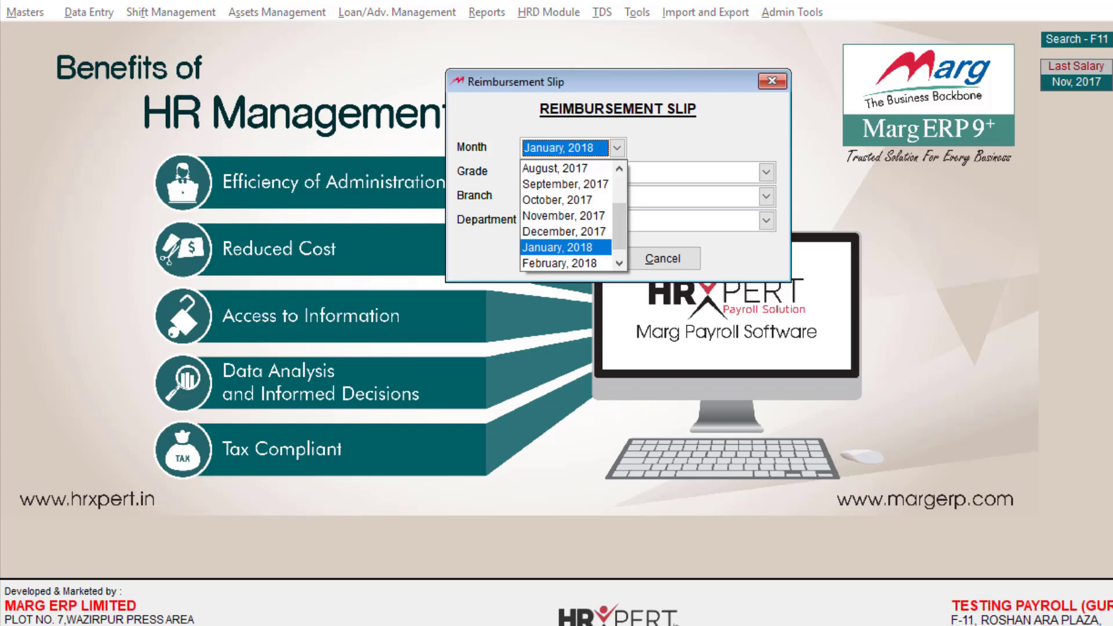